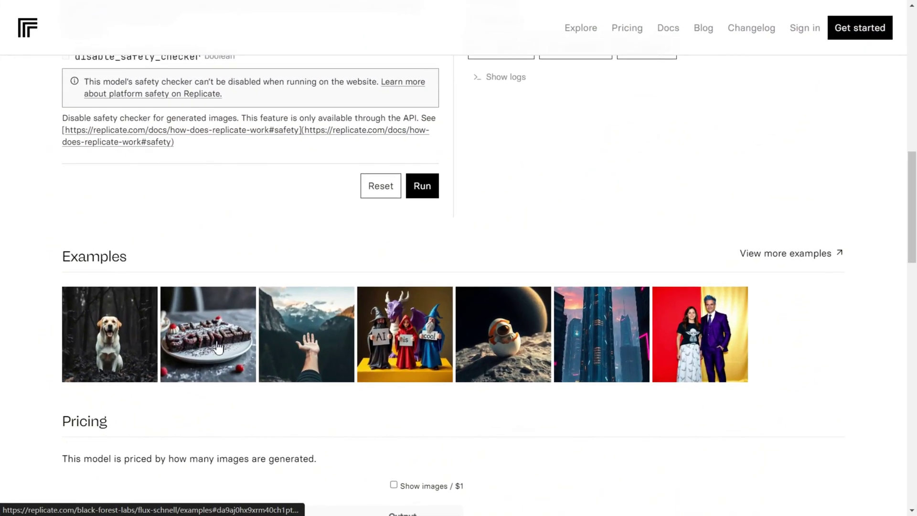
Open the chocolate cake example's prediction details among the flux-schnell examples.
click(218, 348)
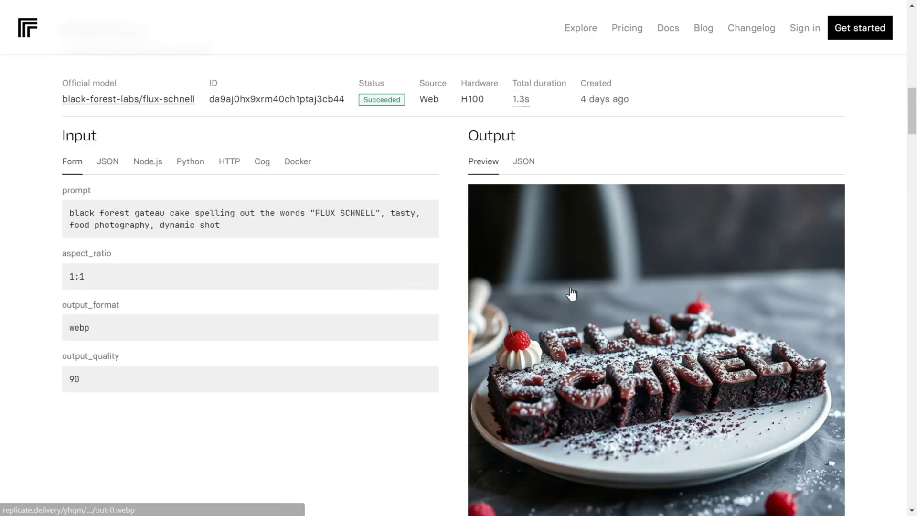
scroll(571, 294, down, 5)
scroll(632, 273, down, 3)
scroll(632, 276, down, 3)
scroll(633, 278, down, 2)
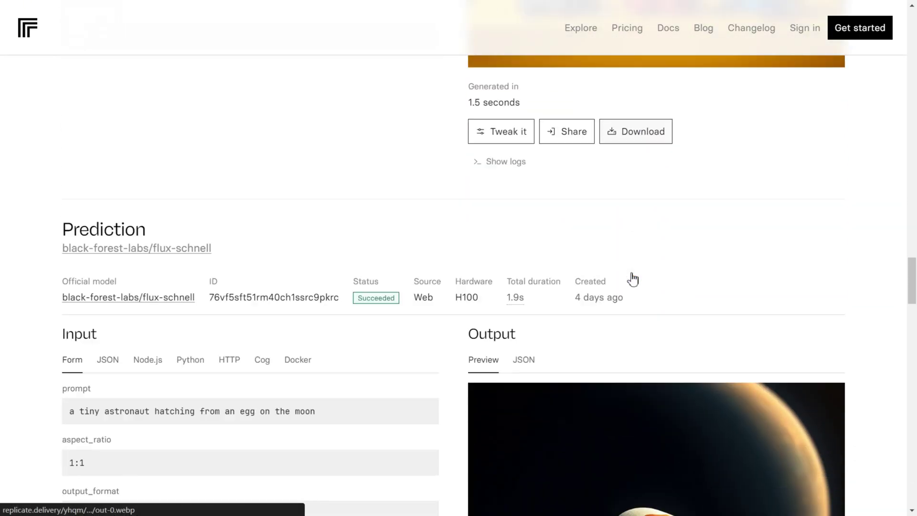
scroll(632, 278, down, 3)
scroll(633, 279, down, 3)
scroll(633, 279, down, 1)
scroll(632, 279, down, 4)
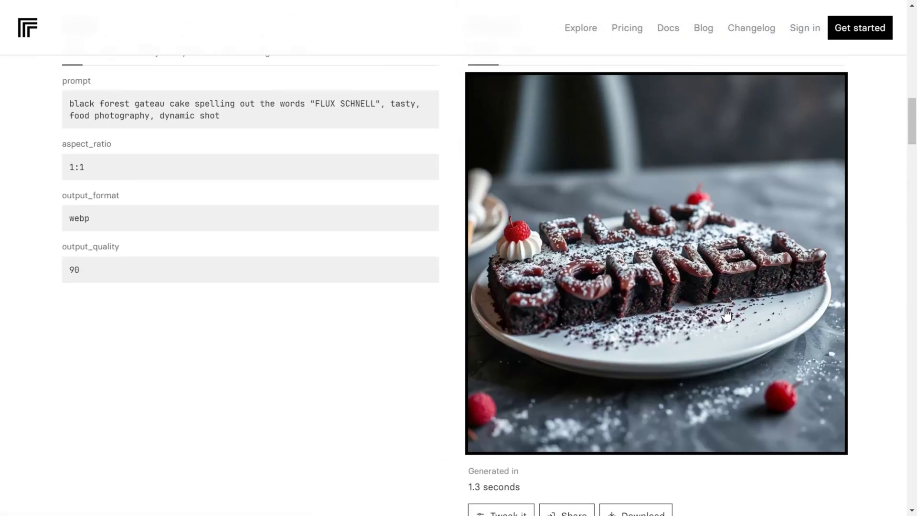
scroll(725, 314, up, 7)
scroll(724, 312, up, 5)
scroll(718, 297, down, 4)
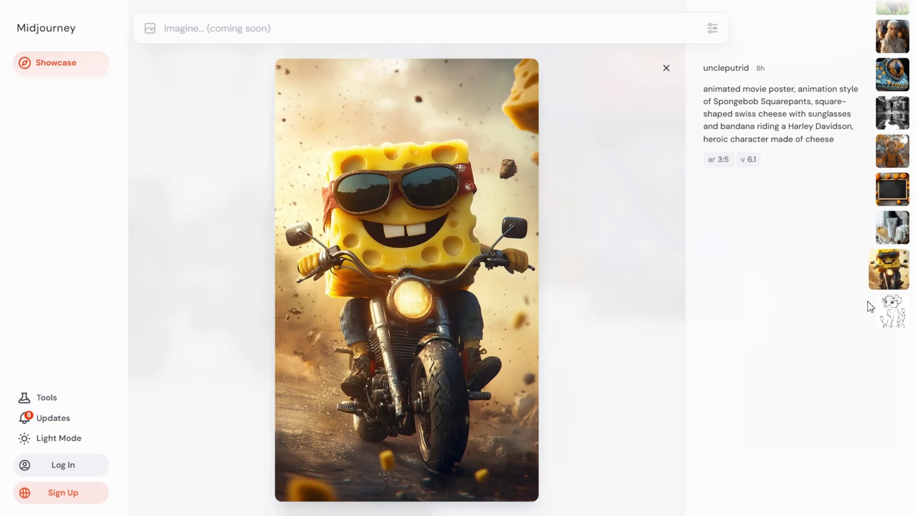
scroll(870, 307, down, 1)
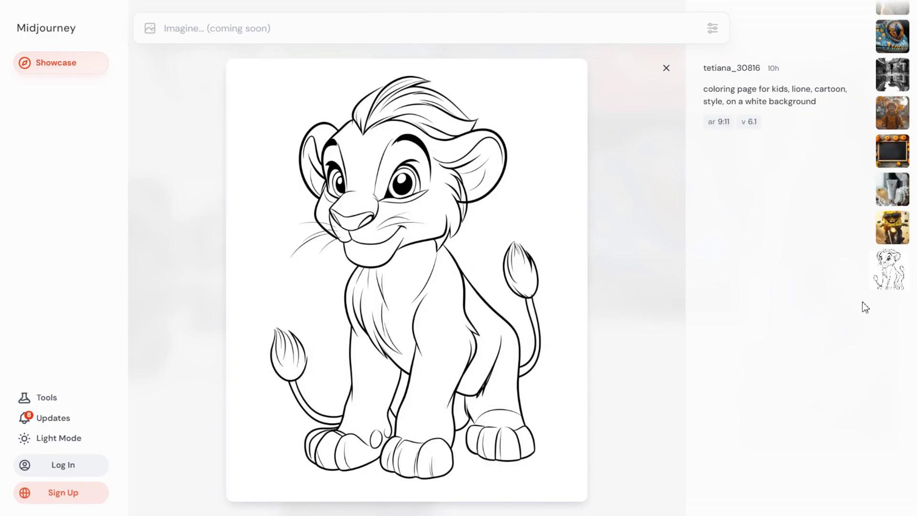
scroll(602, 304, down, 1)
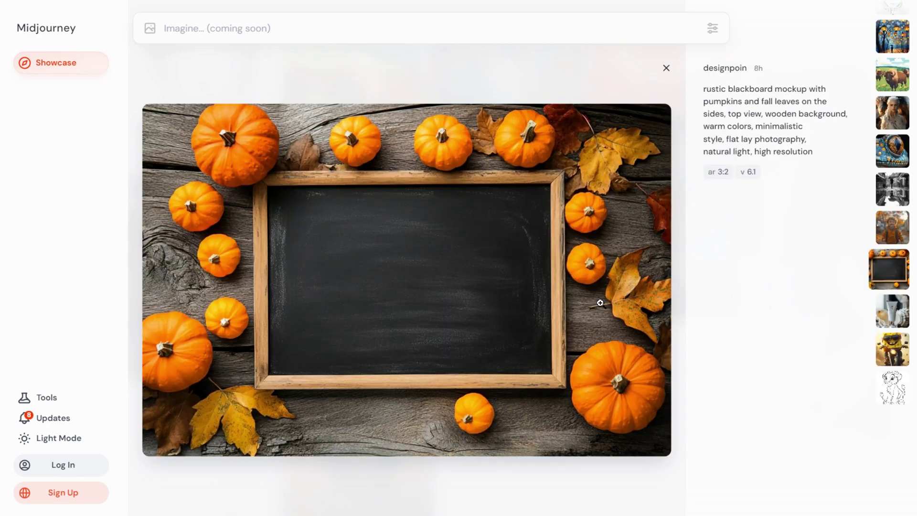
scroll(600, 302, down, 1)
scroll(601, 305, down, 1)
scroll(600, 306, down, 1)
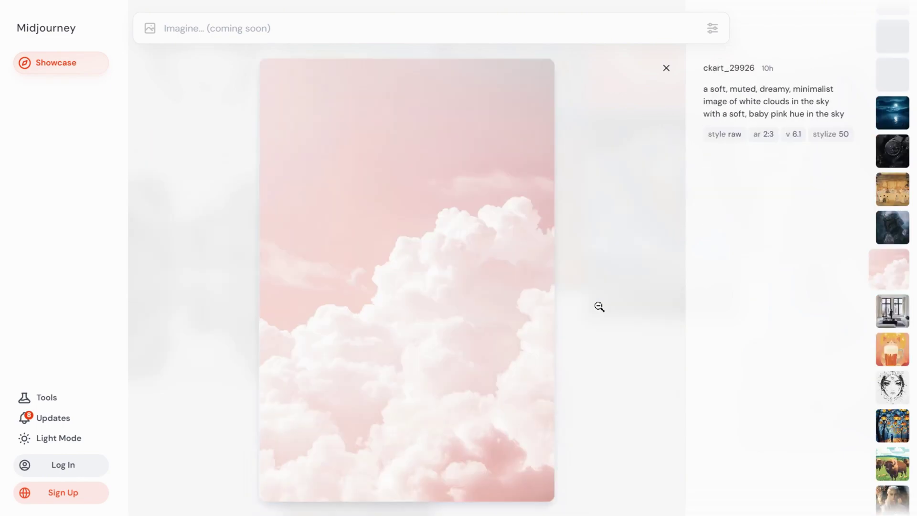
scroll(600, 307, down, 1)
scroll(600, 307, down, 1)
scroll(600, 306, down, 1)
scroll(600, 307, down, 1)
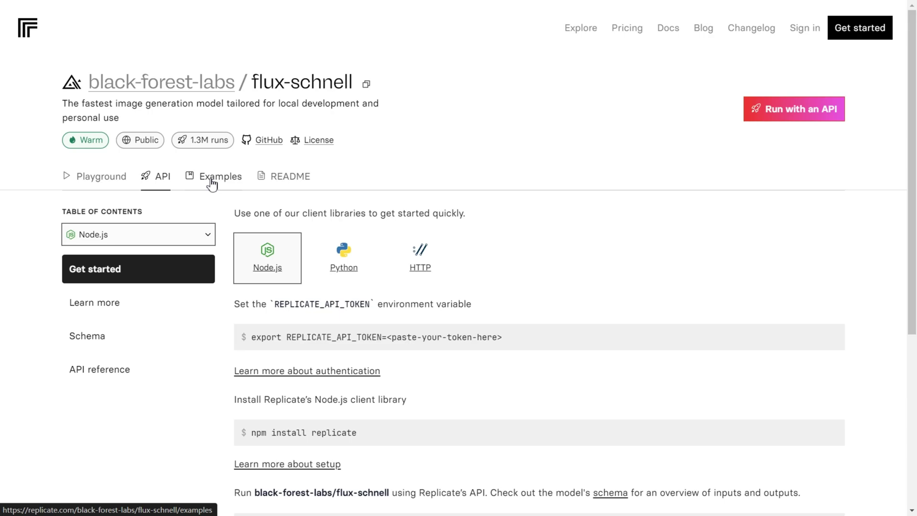
scroll(404, 162, down, 4)
scroll(403, 163, up, 4)
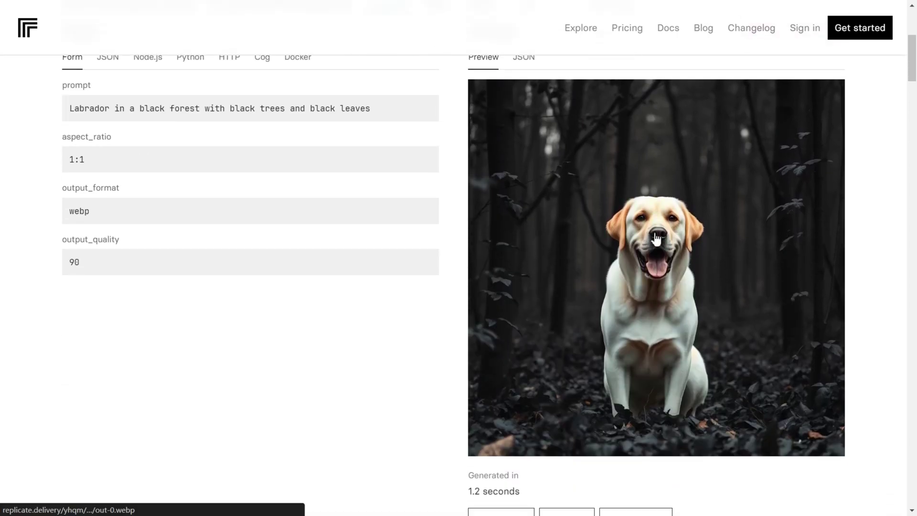
scroll(651, 236, down, 4)
scroll(633, 241, up, 5)
scroll(634, 239, up, 4)
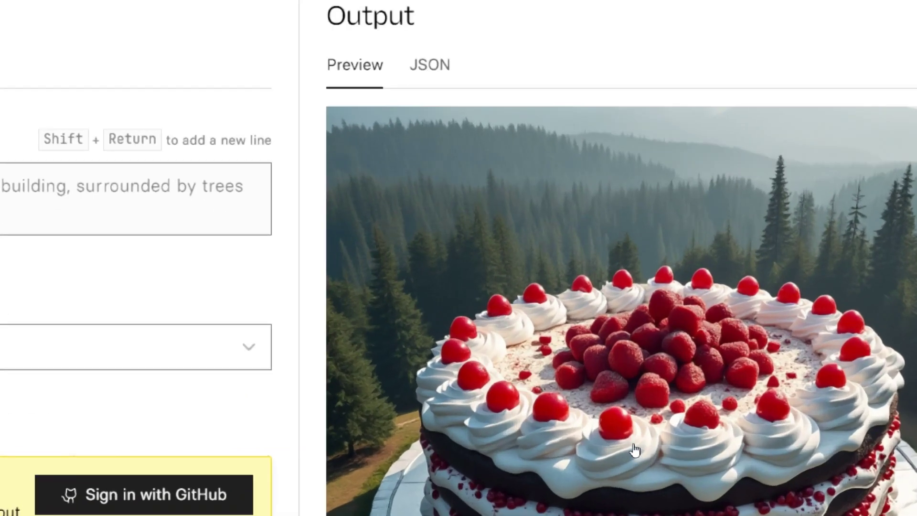
scroll(634, 444, down, 3)
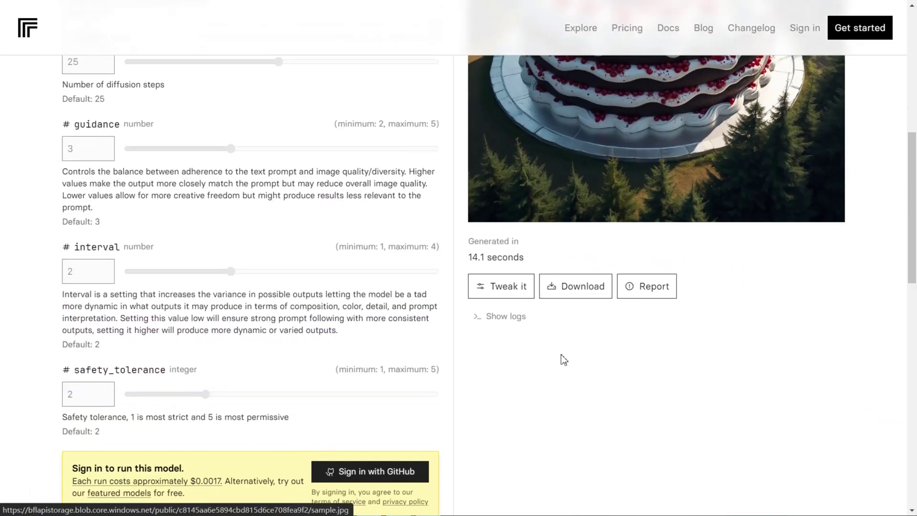
scroll(466, 361, down, 3)
scroll(359, 366, down, 3)
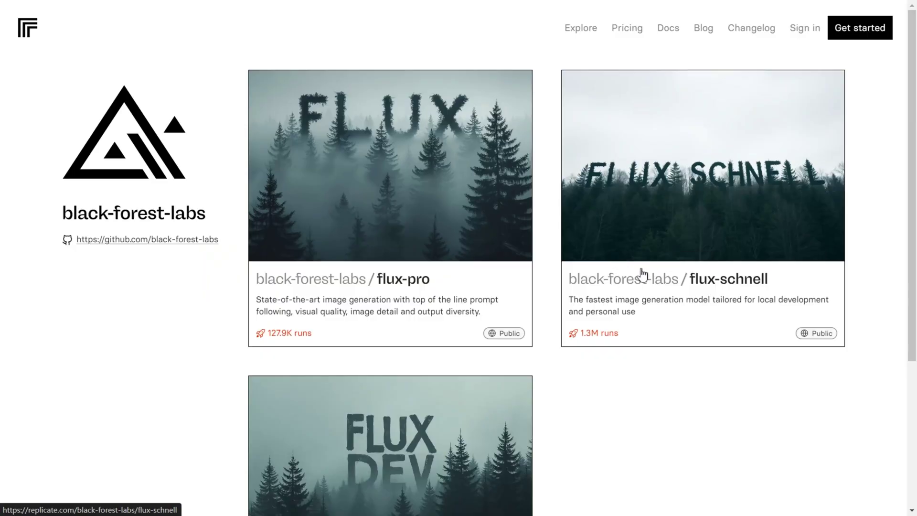
scroll(637, 276, down, 1)
scroll(631, 280, down, 1)
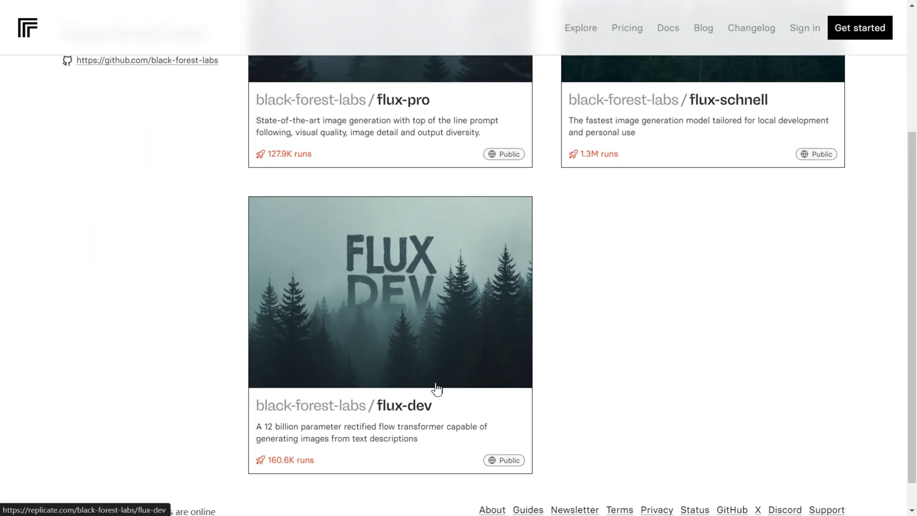
Open the flux-dev model page from the black-forest-labs models list.
click(410, 365)
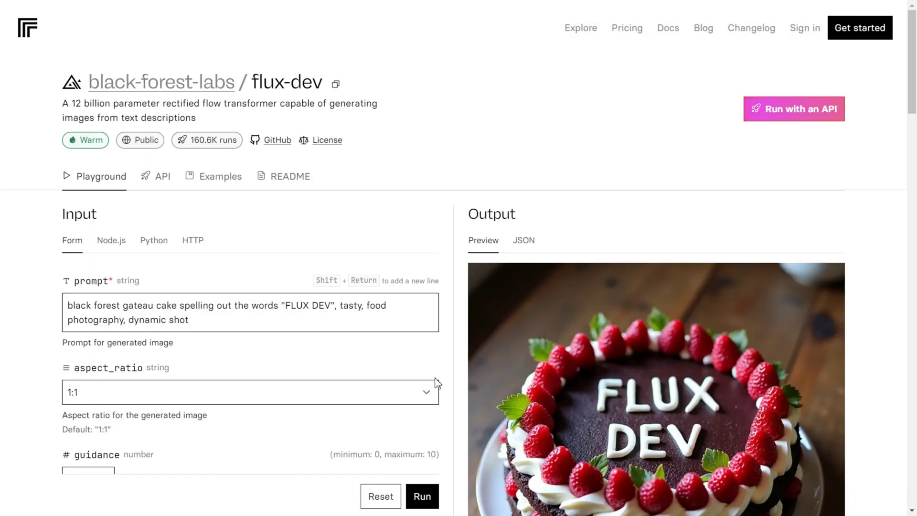
scroll(536, 278, down, 5)
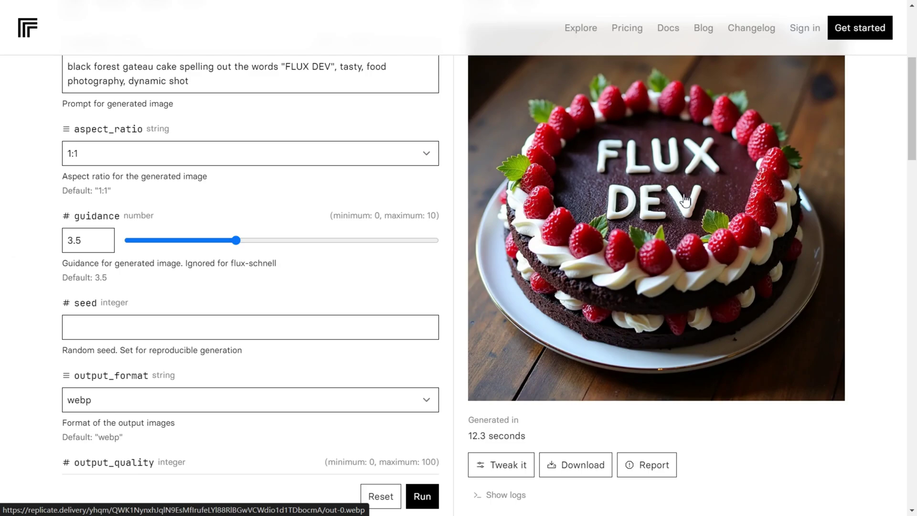
scroll(683, 200, down, 5)
scroll(677, 208, down, 5)
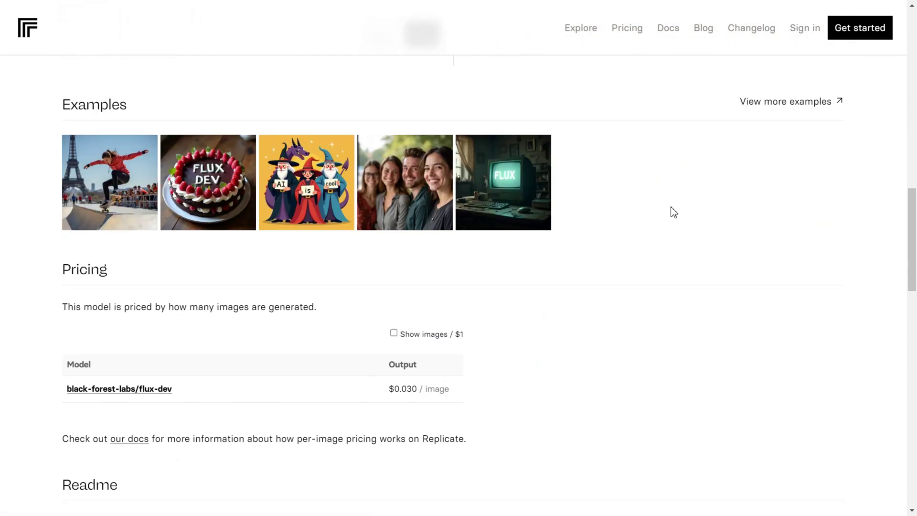